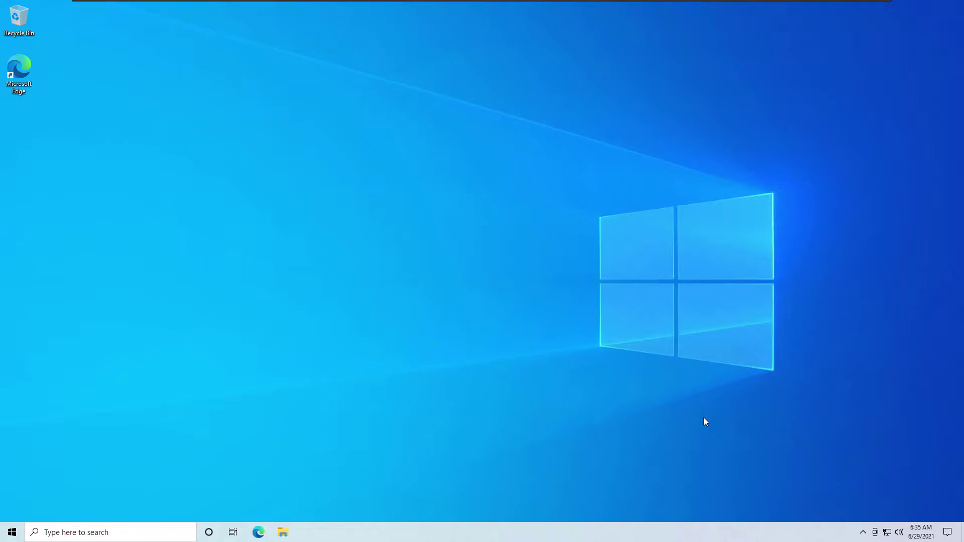
- Search Start for 'insider pro' and open the Windows Insider Program settings page
key(super)
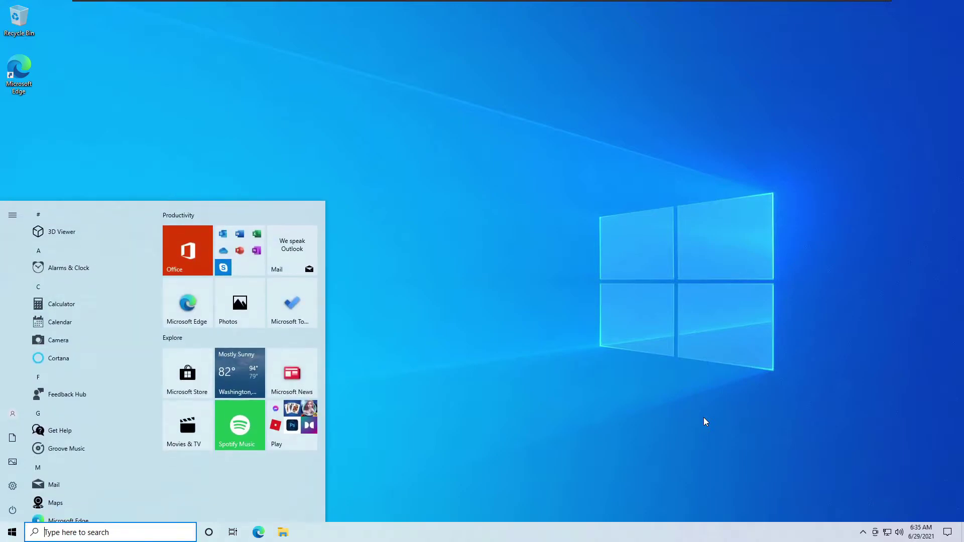
text(insider )
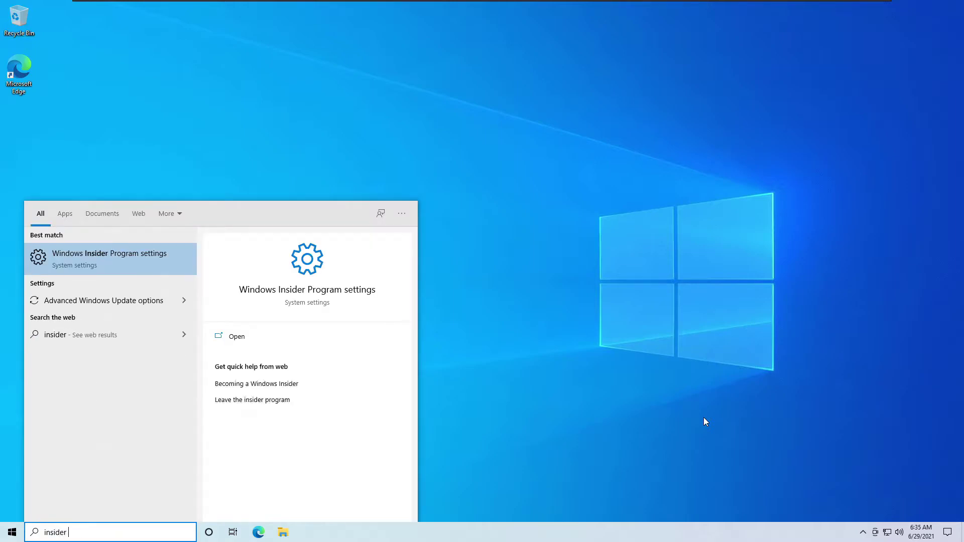
text(pro)
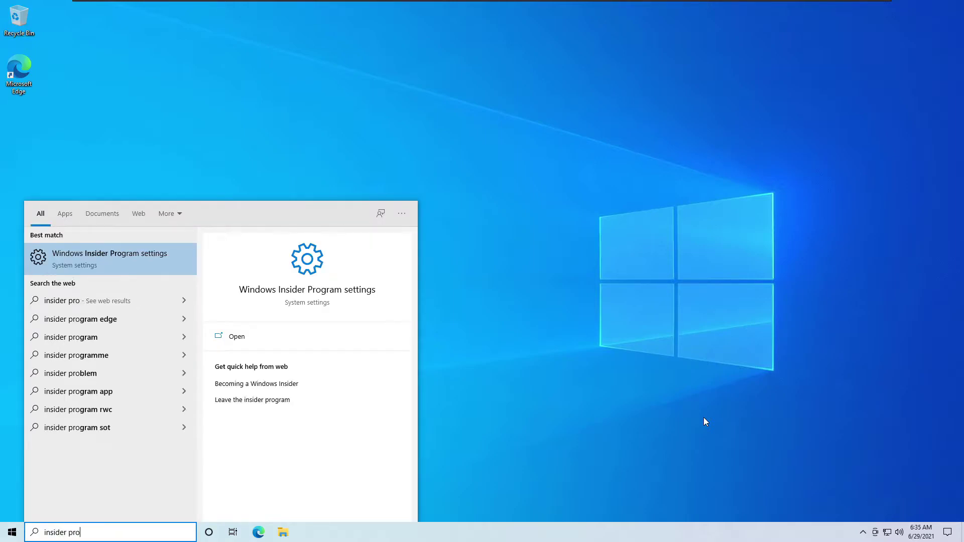
click(107, 259)
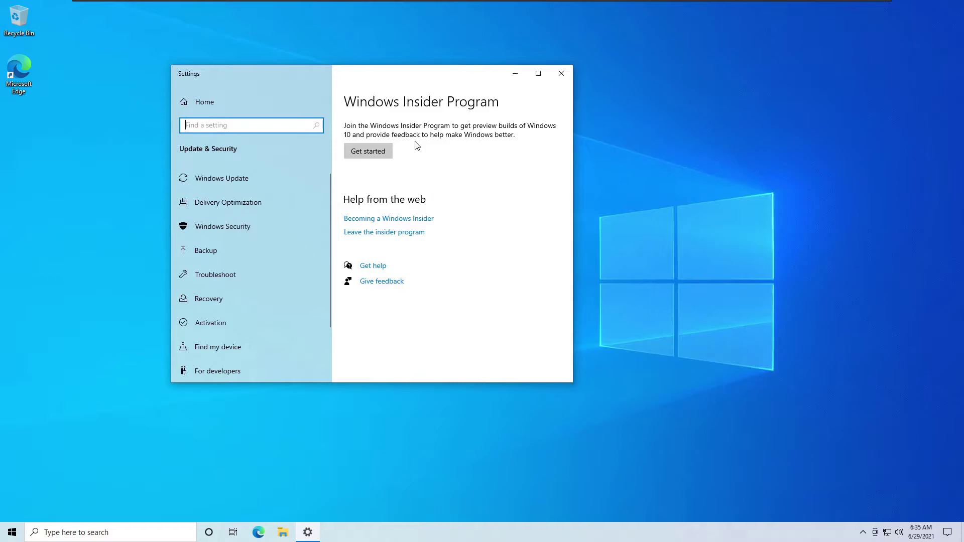
- Get started by linking a Microsoft account and signing in to it
click(381, 156)
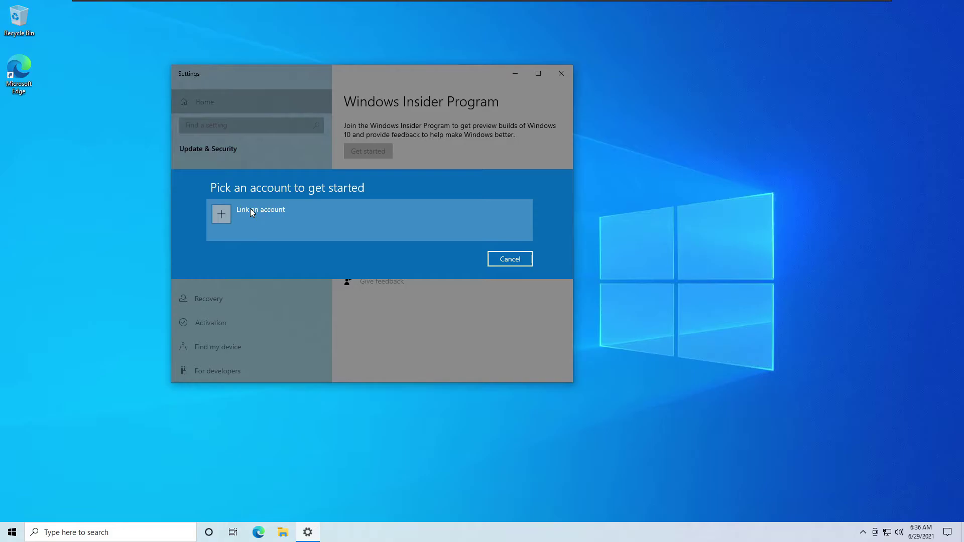
click(250, 210)
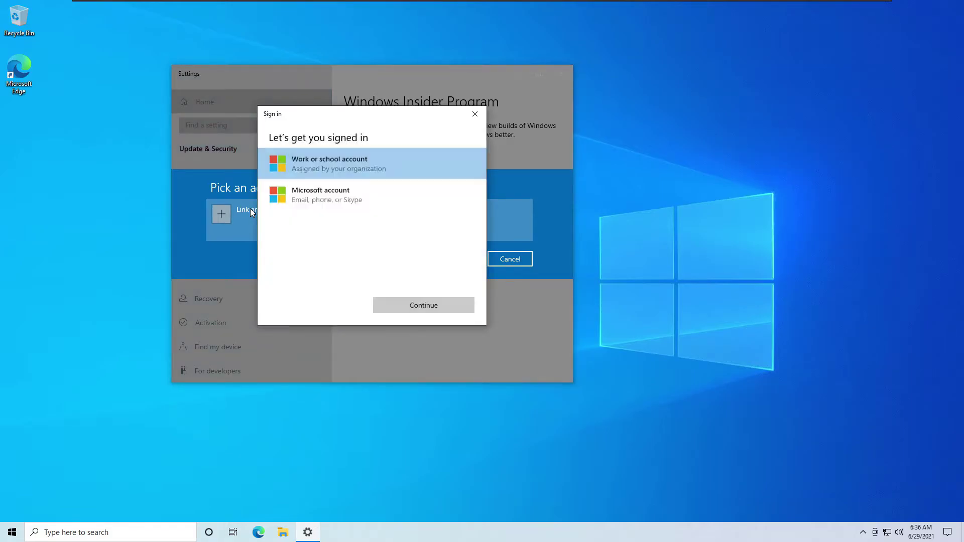
click(312, 196)
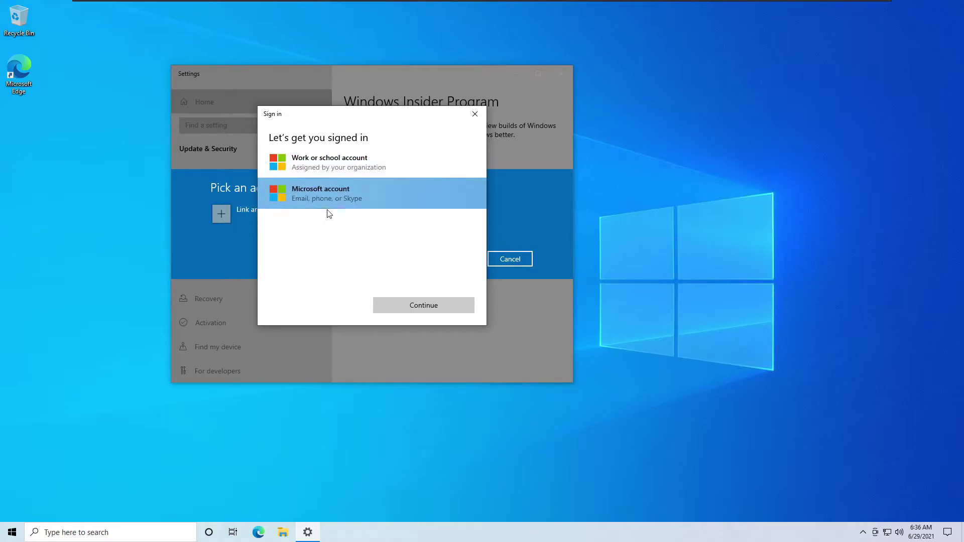
click(402, 304)
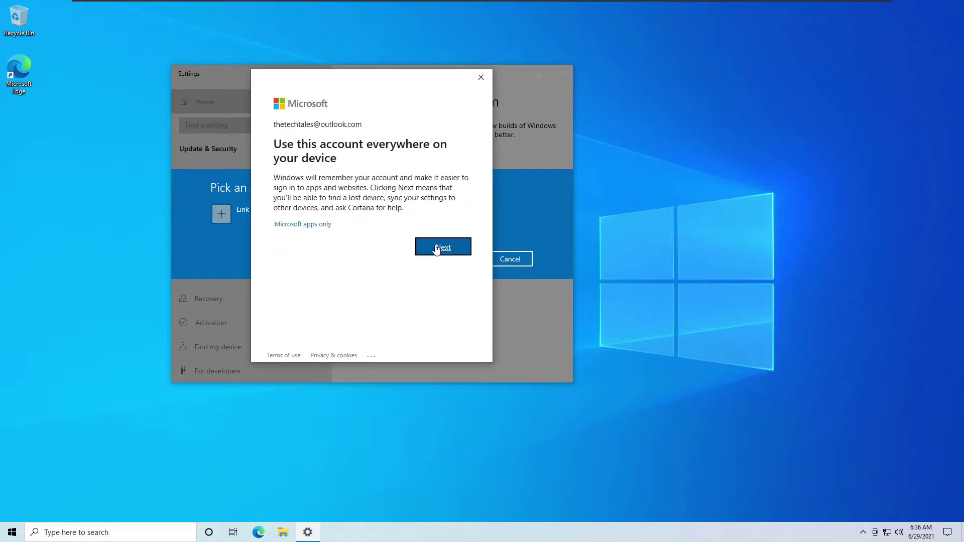
click(436, 248)
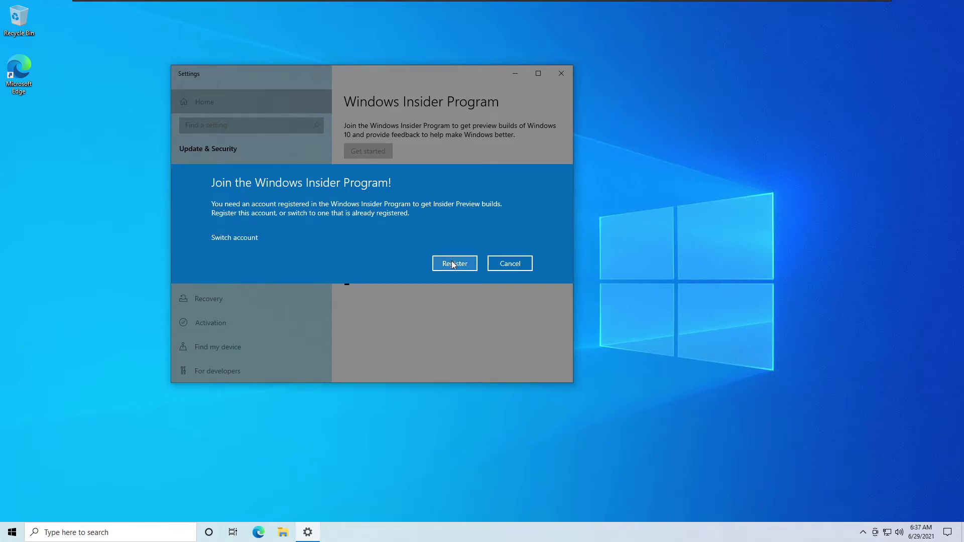
- Register and sign up the account for Insider, accepting the agreement and dismissing the confirmation
click(454, 265)
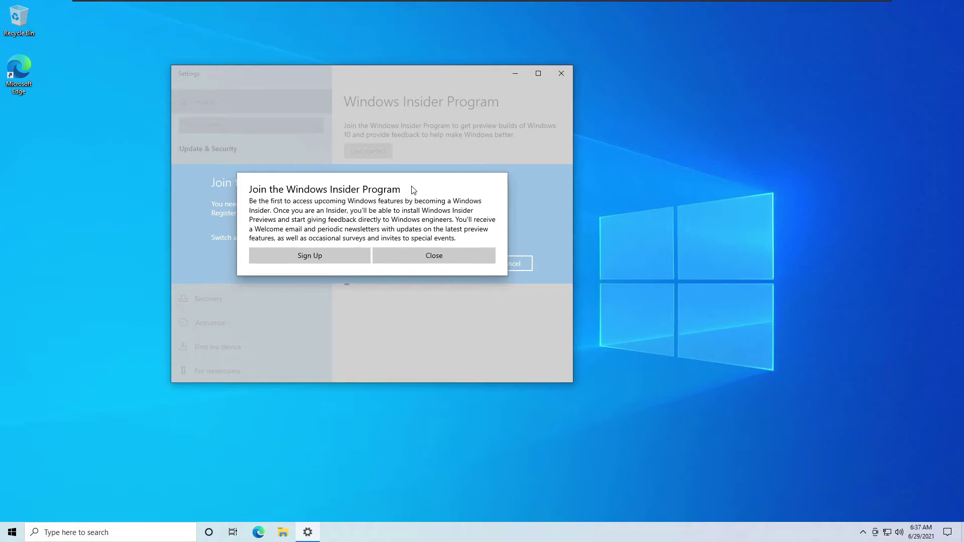
click(324, 254)
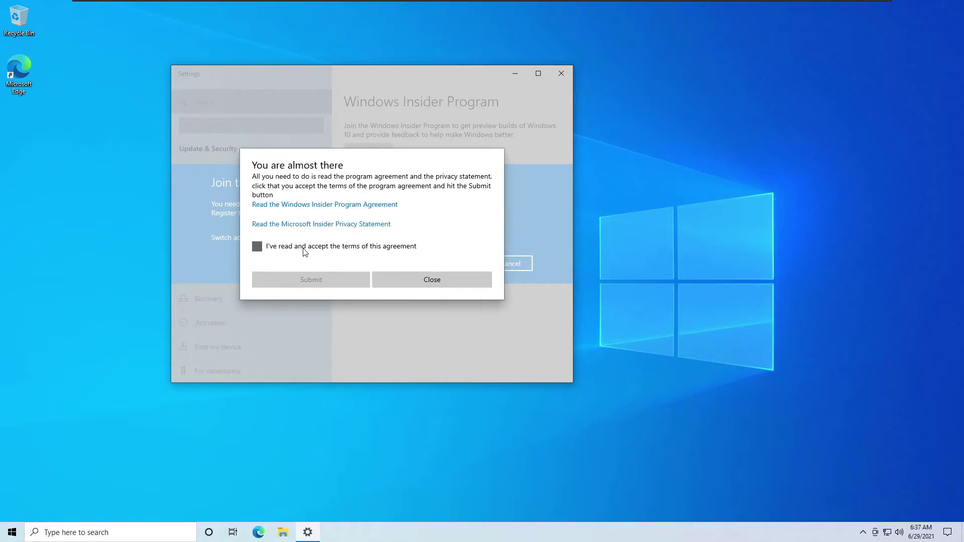
click(302, 247)
click(325, 282)
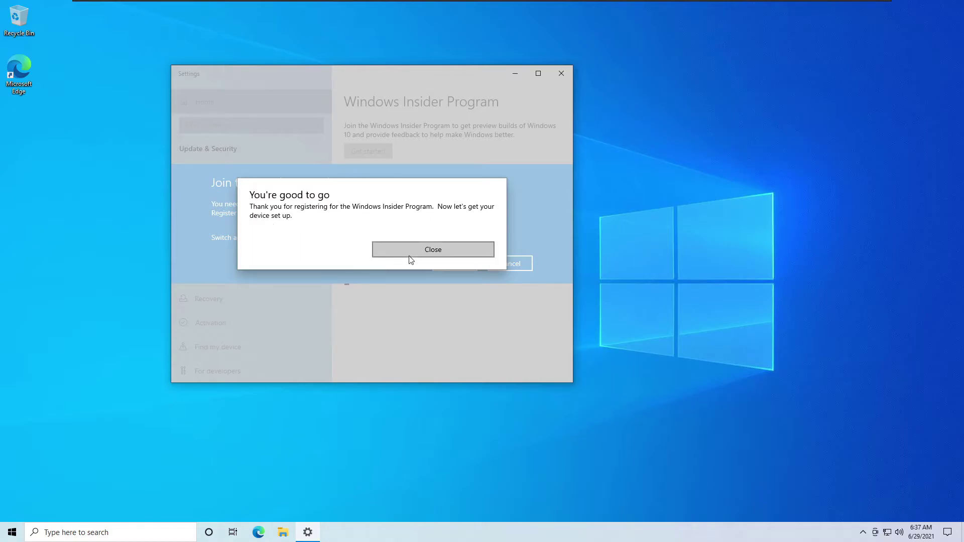
click(422, 257)
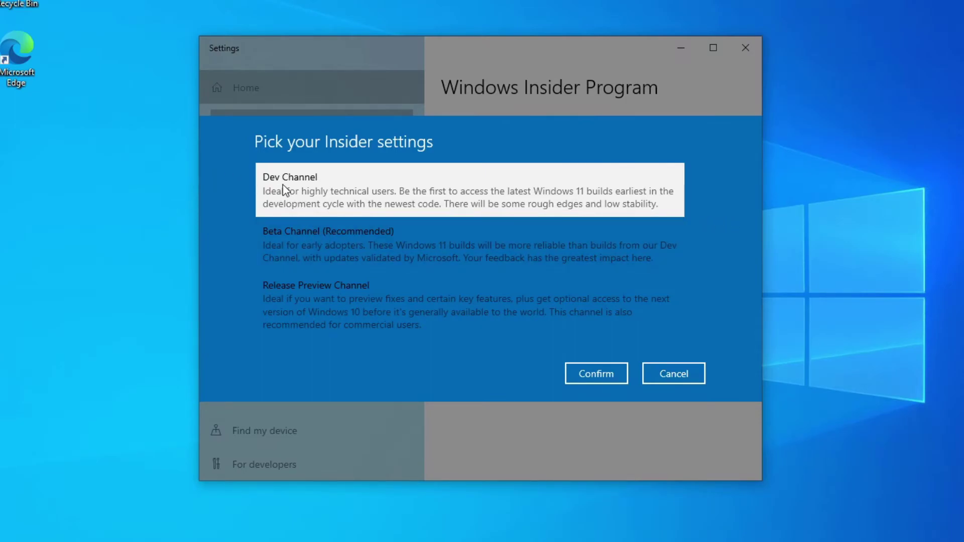
- Choose the Dev Channel, confirm it and the data notice, and choose Restart Later
click(293, 248)
click(296, 306)
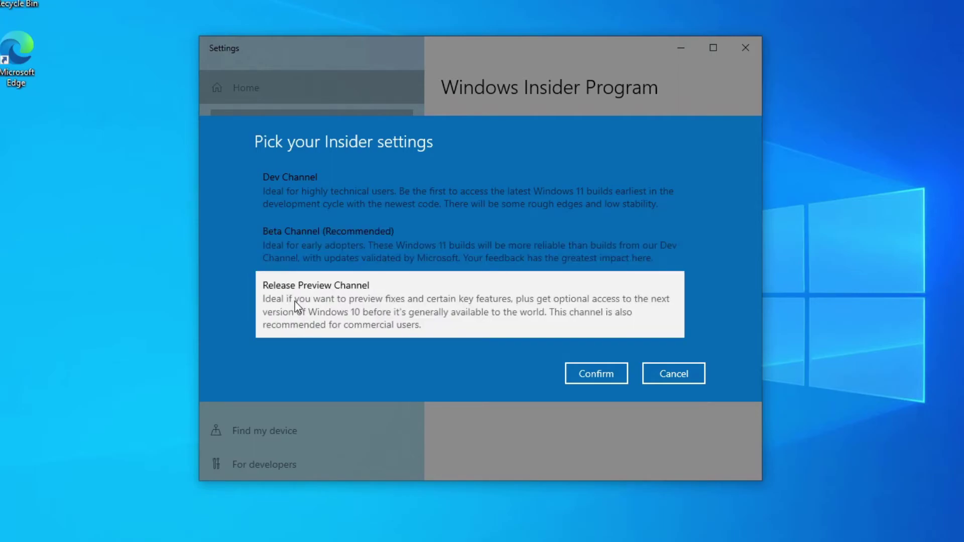
click(311, 179)
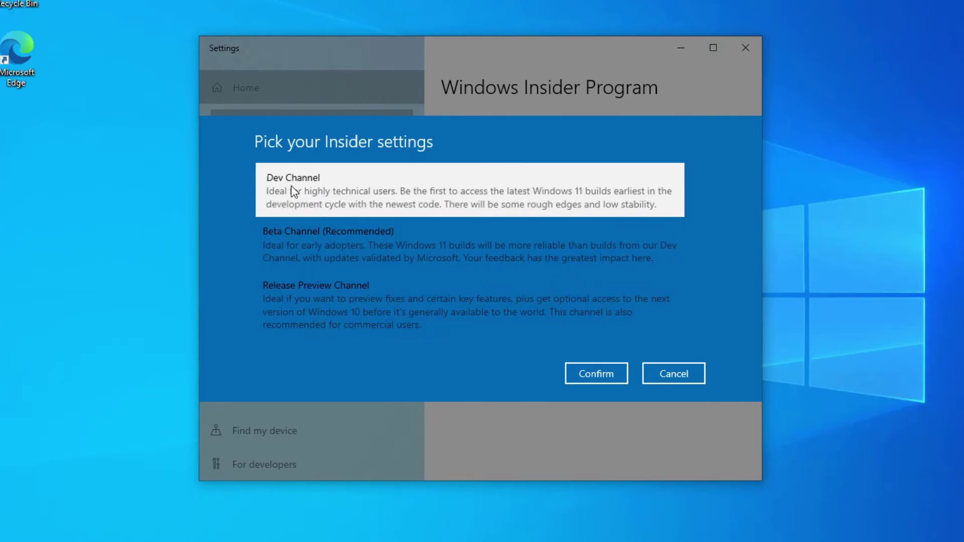
click(589, 375)
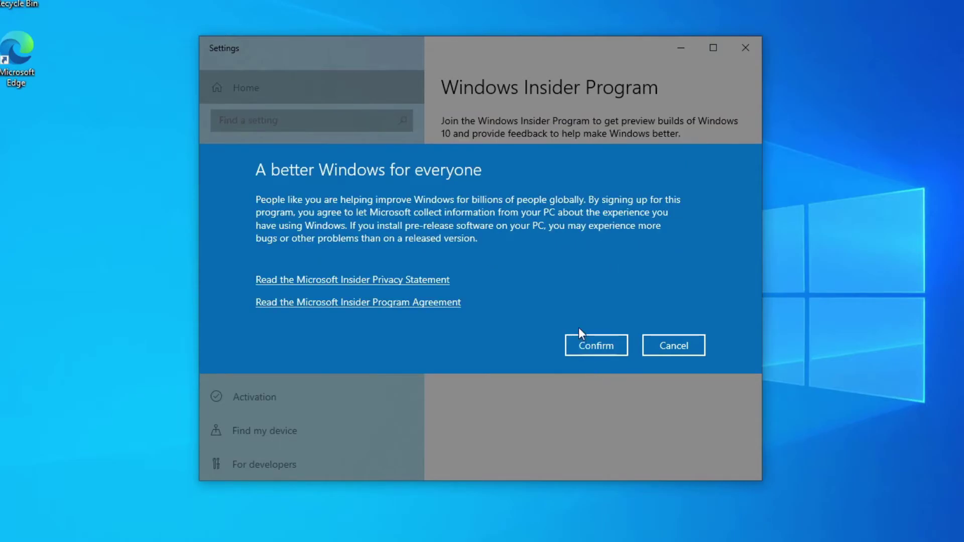
click(594, 350)
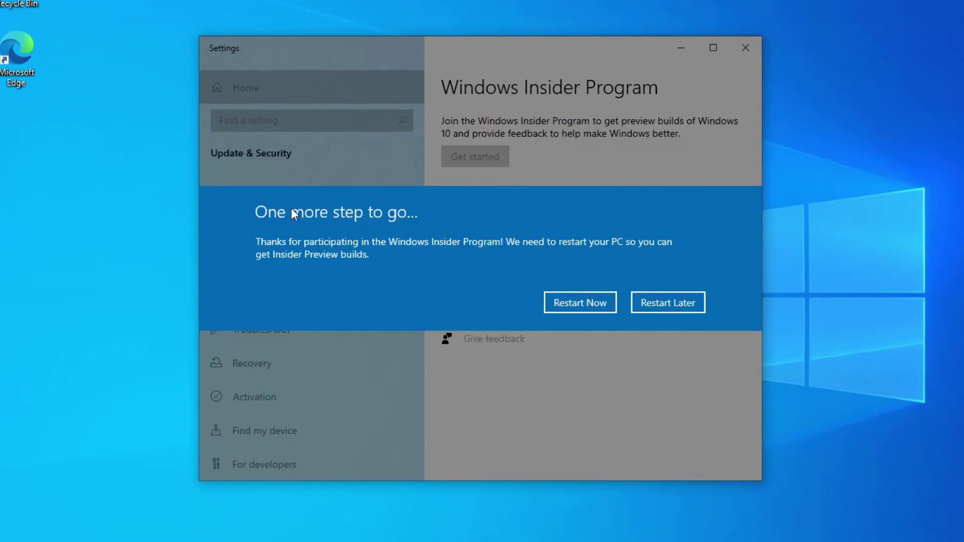
click(560, 305)
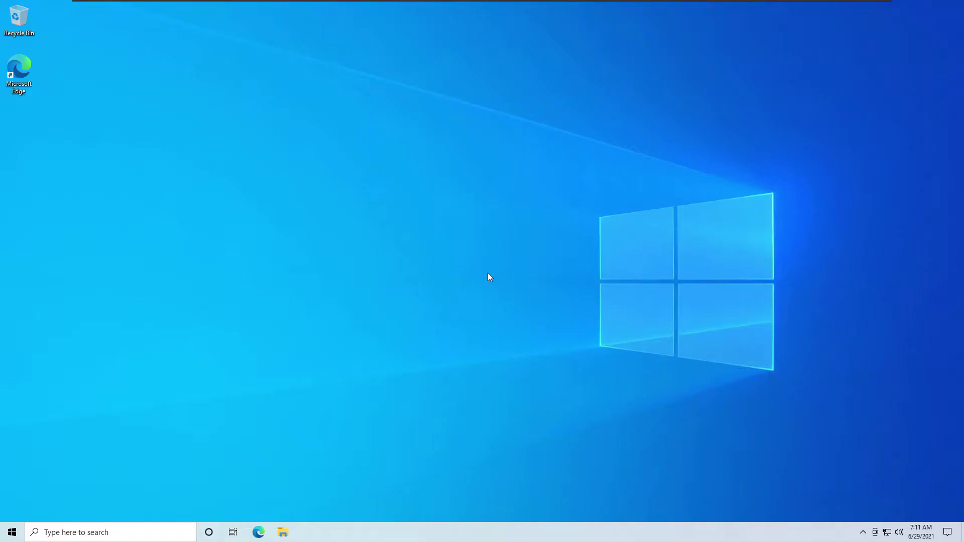
- Open Windows Update maximized and check for updates to install the Windows 11 Insider Preview build
key(super)
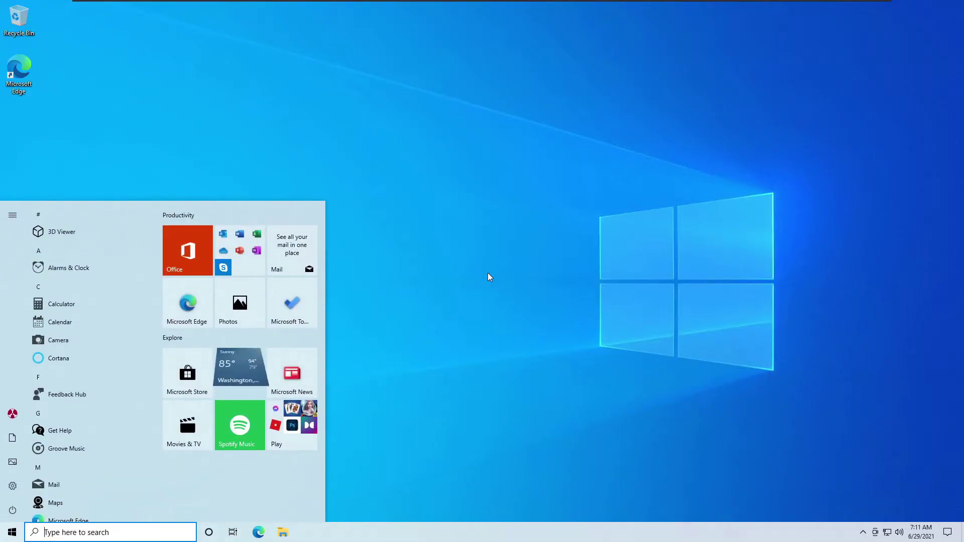
text(update)
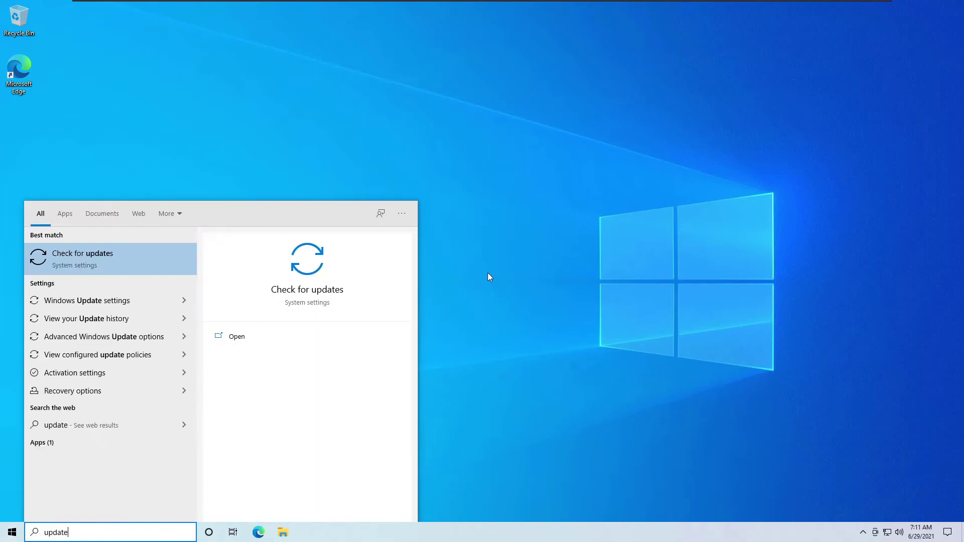
click(132, 254)
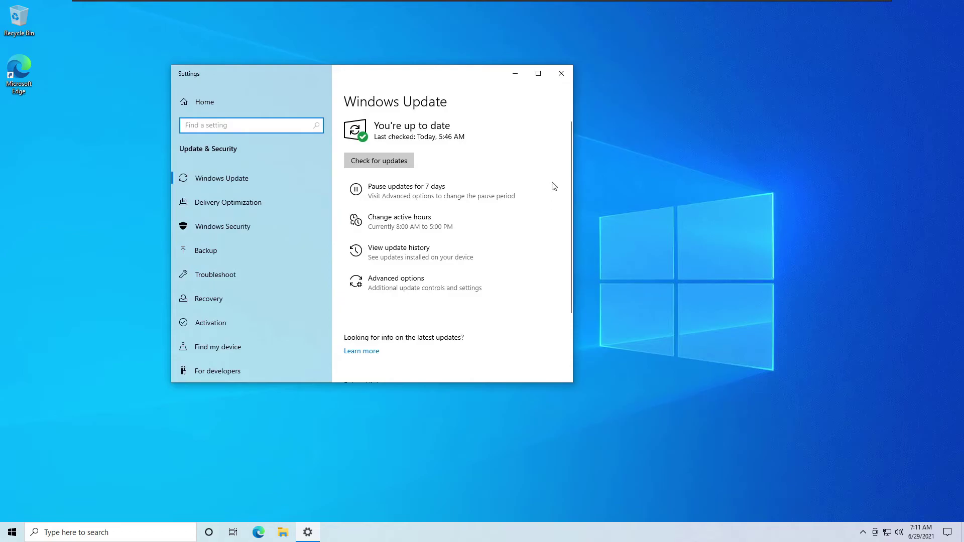
click(546, 80)
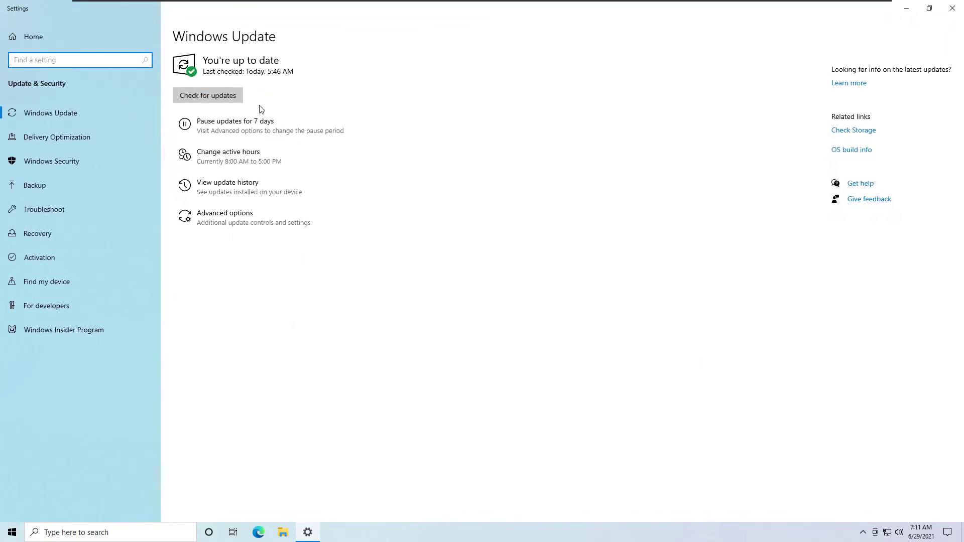
click(222, 101)
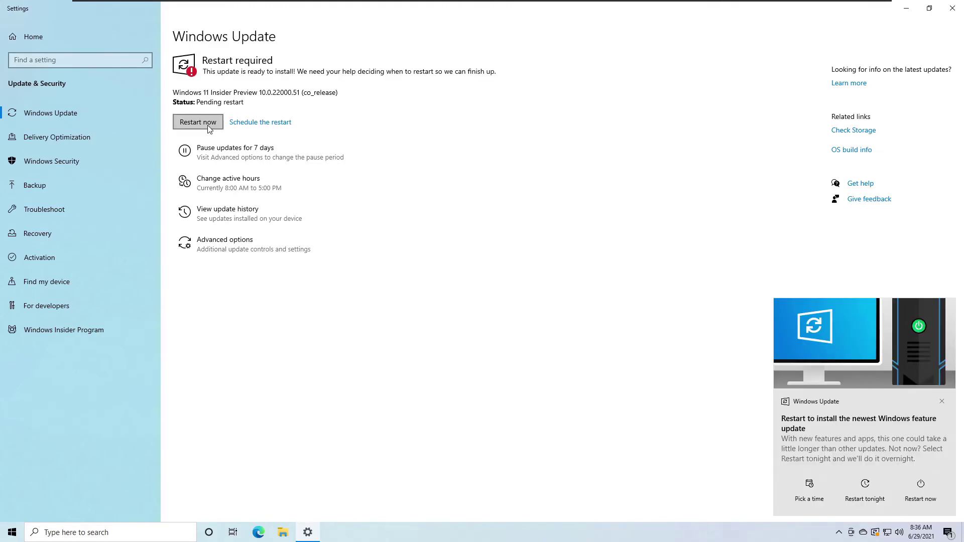
- Restart now from Windows Update to finish the Windows 11 upgrade
click(209, 127)
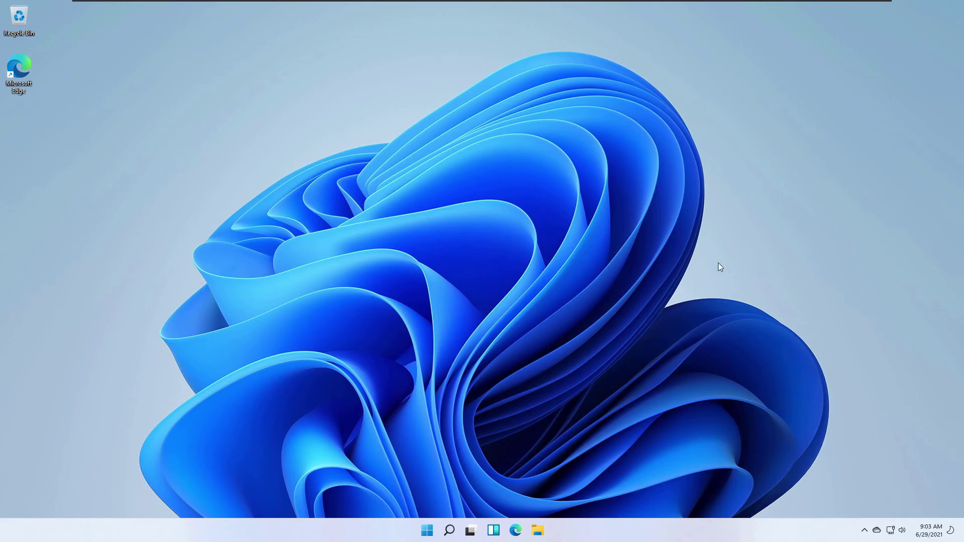
- Toggle the new Windows 11 Start menu open and closed
click(428, 530)
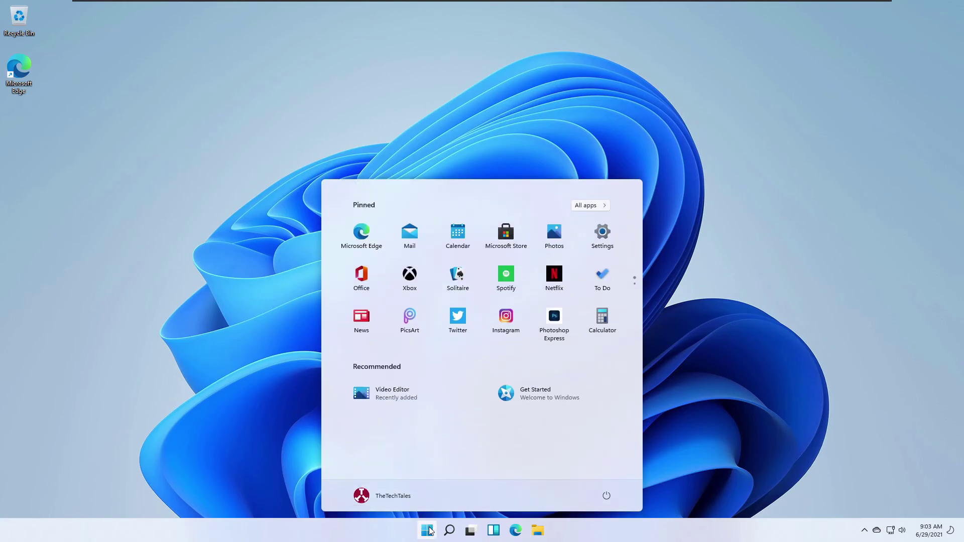
click(428, 530)
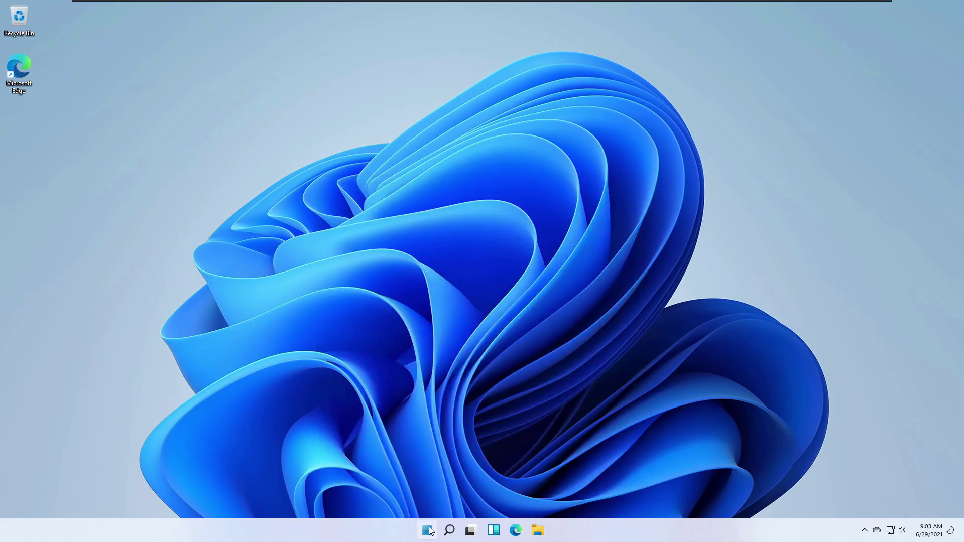
click(429, 530)
- Run winver and centre the About Windows box showing version 21H2, build 22000.51
key(super+r)
text(win)
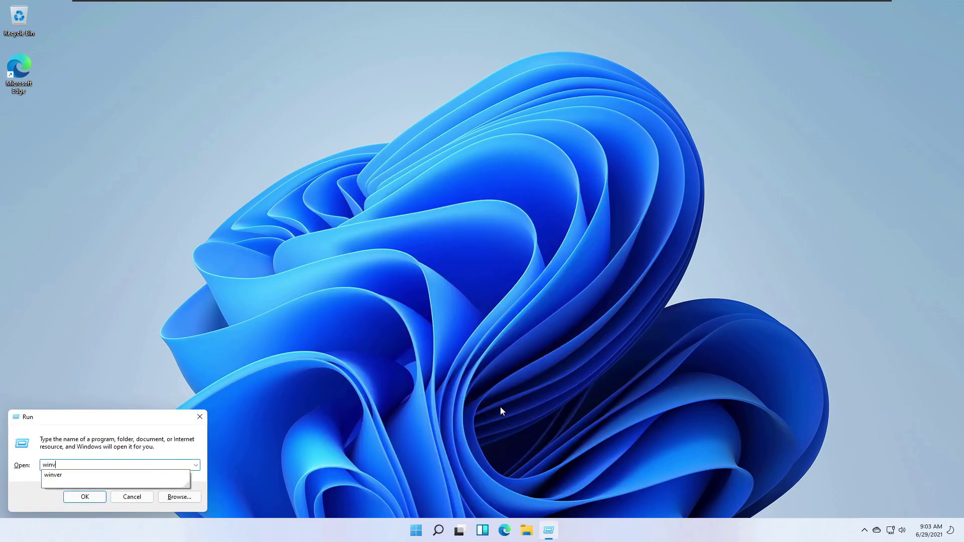
text(er)
key(Return)
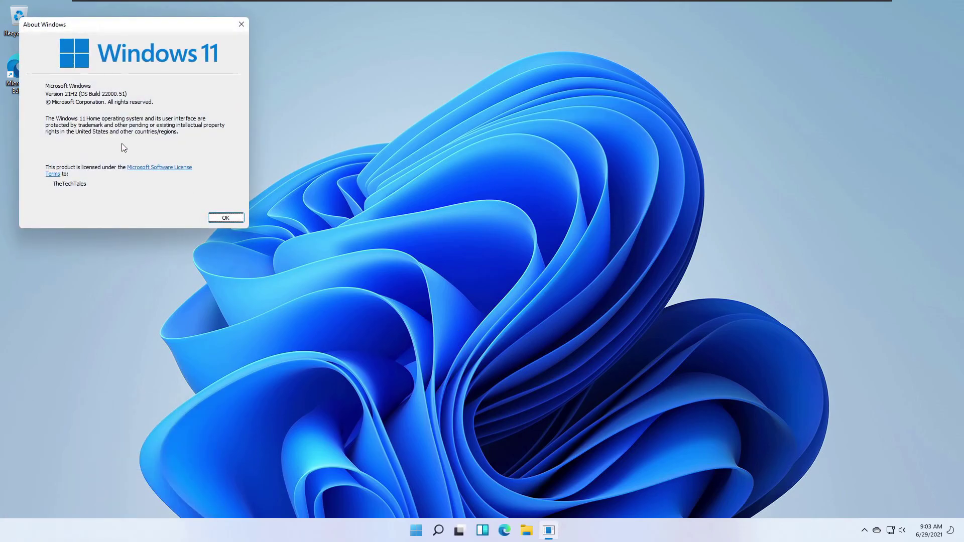
drag(133, 25, 358, 100)
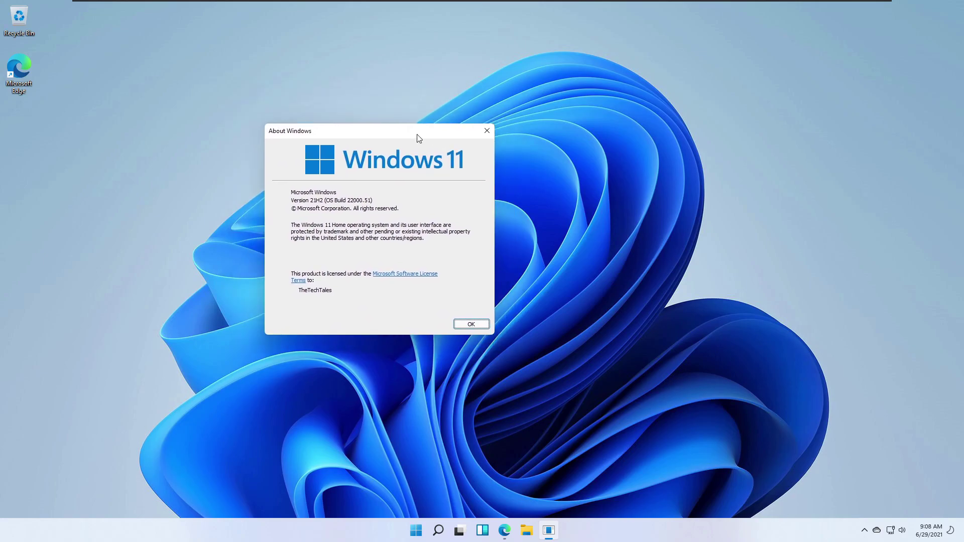
drag(417, 137, 427, 151)
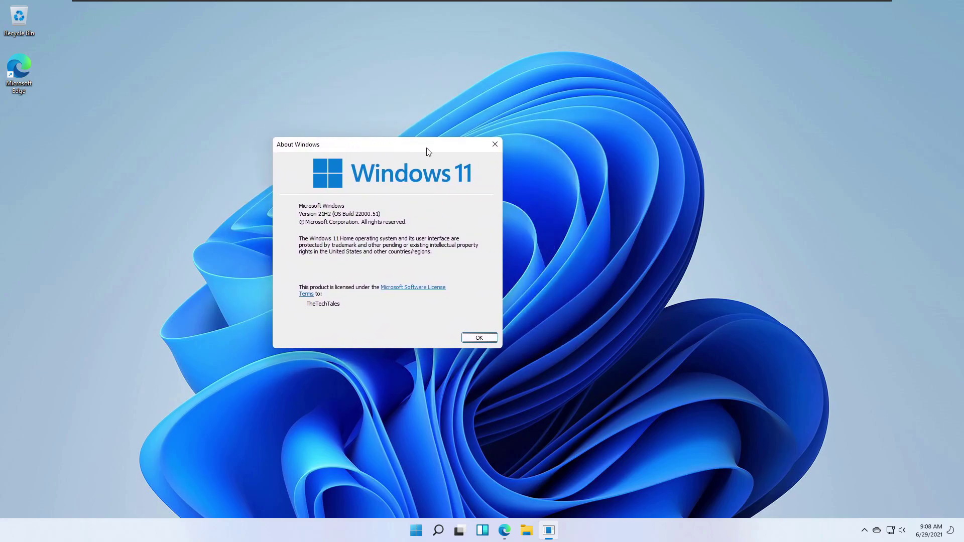